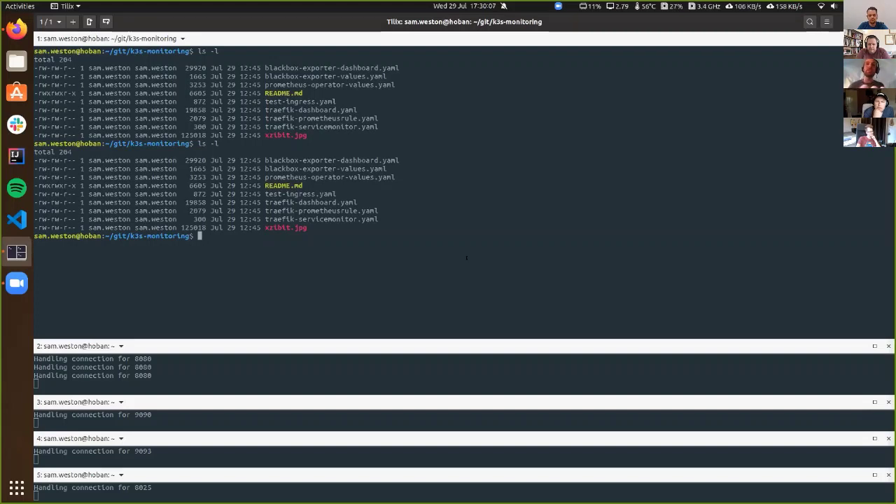
# Step: List the cluster's pods with kubectl get po, then abandon a 'helm depl' history search
pyautogui.write('kubectl get po')
pyautogui.press('Return')
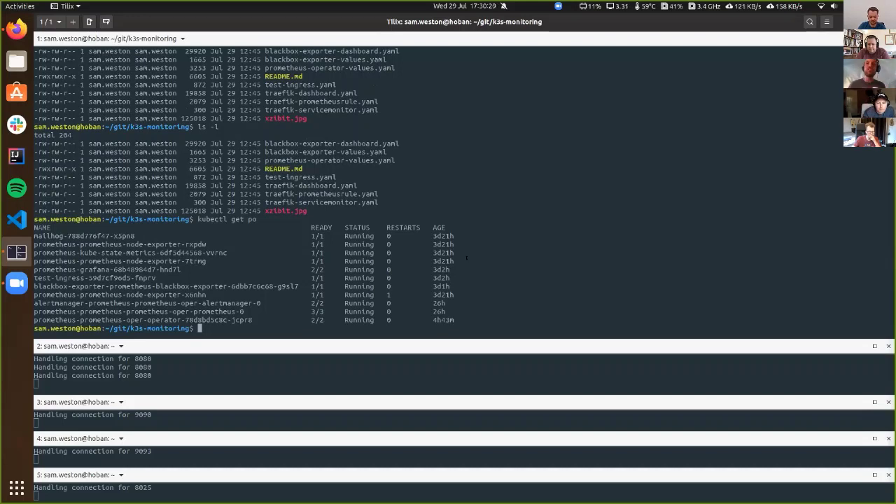
pyautogui.hotkey('ctrl', 'r')
pyautogui.write('helm depl')
pyautogui.hotkey('ctrl', 'c')
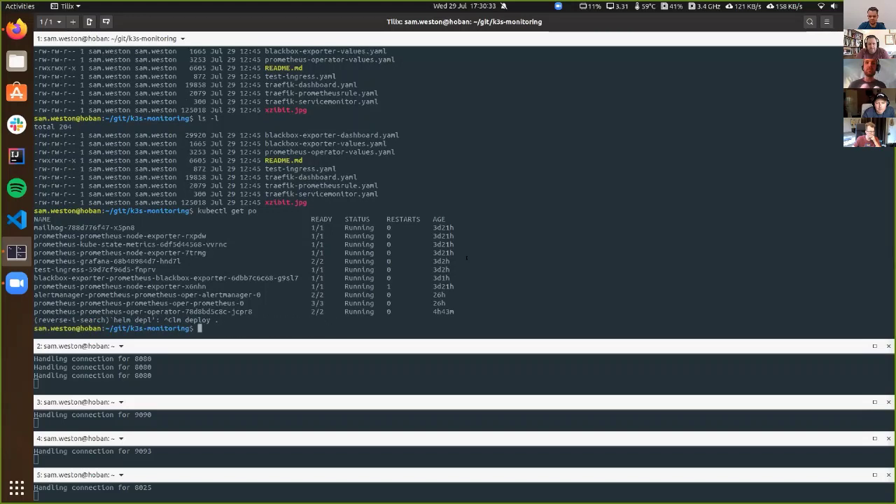
# Step: Print README.md with cat and scroll up through its output
pyautogui.write('catRE')
pyautogui.press('BackSpace')
pyautogui.press('BackSpace')
pyautogui.write('RE')
pyautogui.press('Tab')
pyautogui.press('Return')
pyautogui.scroll(15, 383, 124)
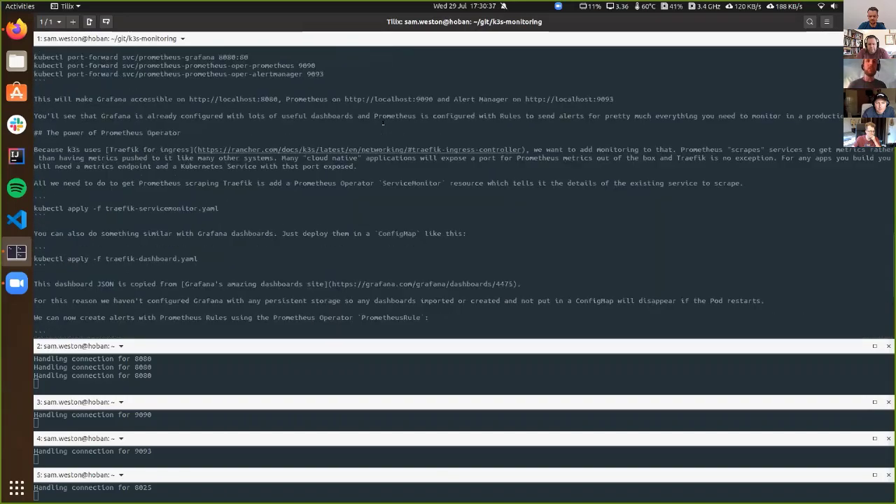
# Step: Copy the README's helm upgrade --install prometheus stable/prometheus-operator line onto the shell prompt
pyautogui.scroll(7, 383, 124)
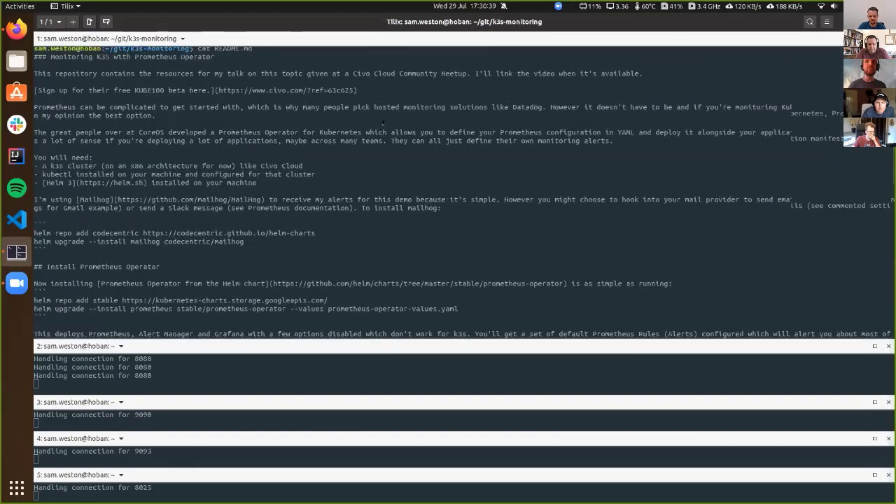
pyautogui.scroll(-4, 323, 160)
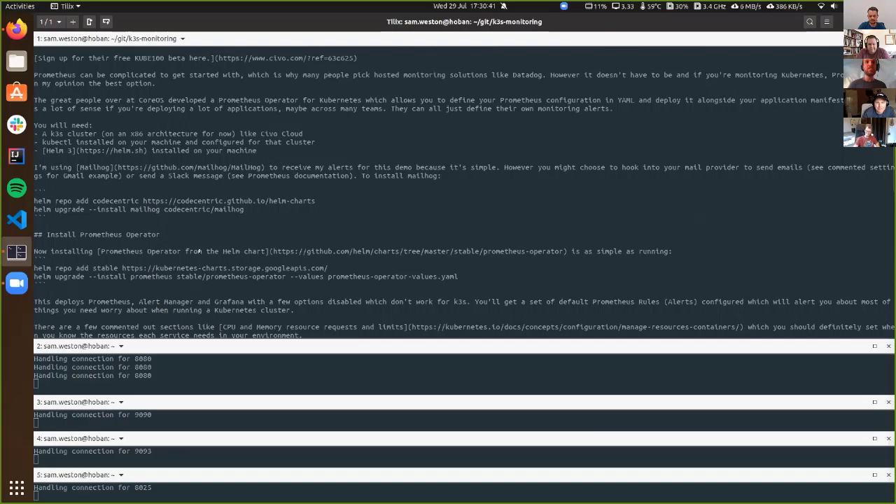
pyautogui.tripleClick(204, 276)
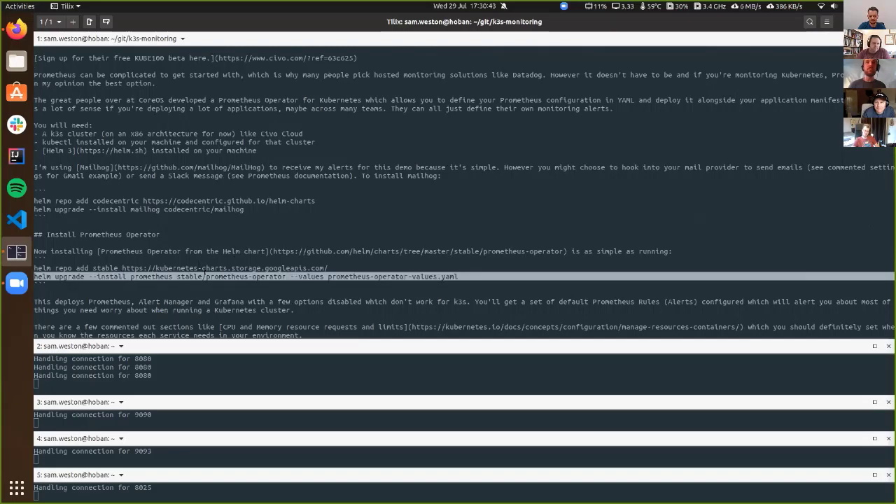
pyautogui.scroll(-18, 355, 234)
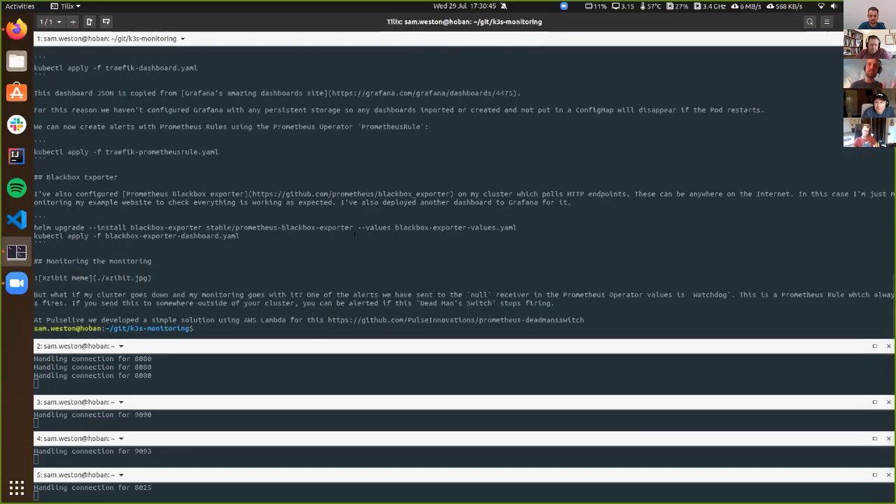
pyautogui.middleClick(355, 234)
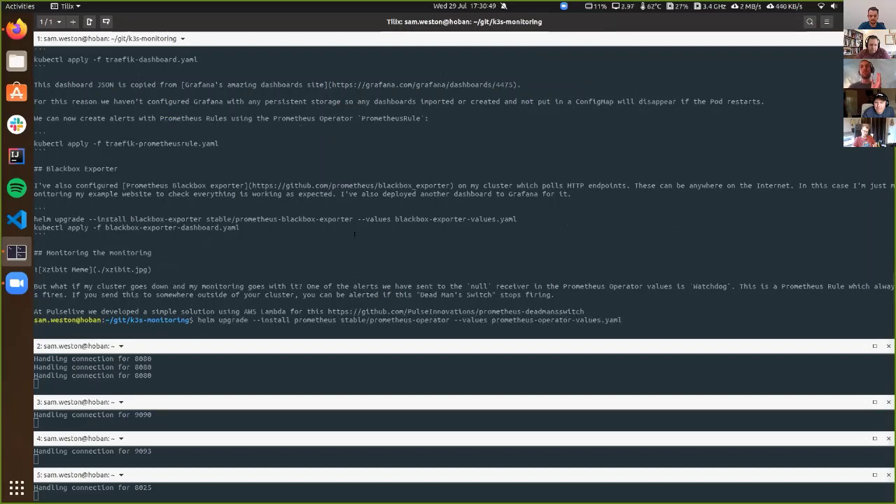
pyautogui.click(17, 29)
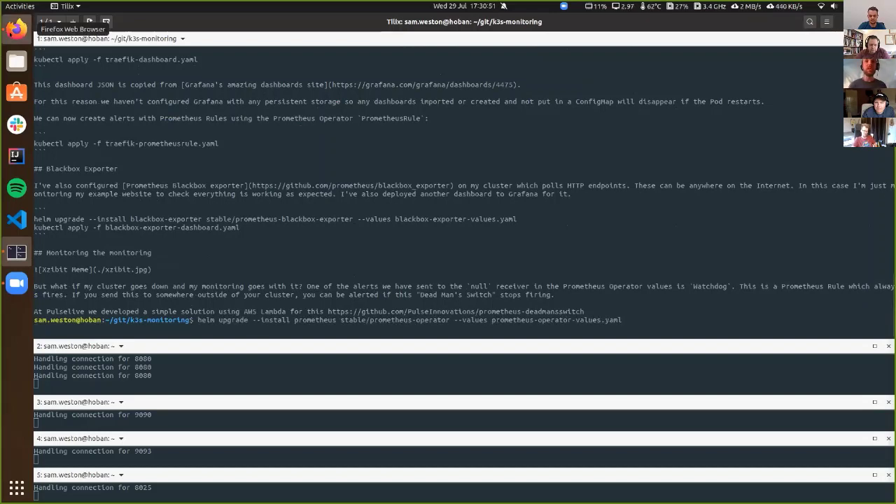
# Step: Review the k3s-monitoring prometheus-operator-values.yaml file on GitHub in Firefox
pyautogui.scroll(5, 190, 183)
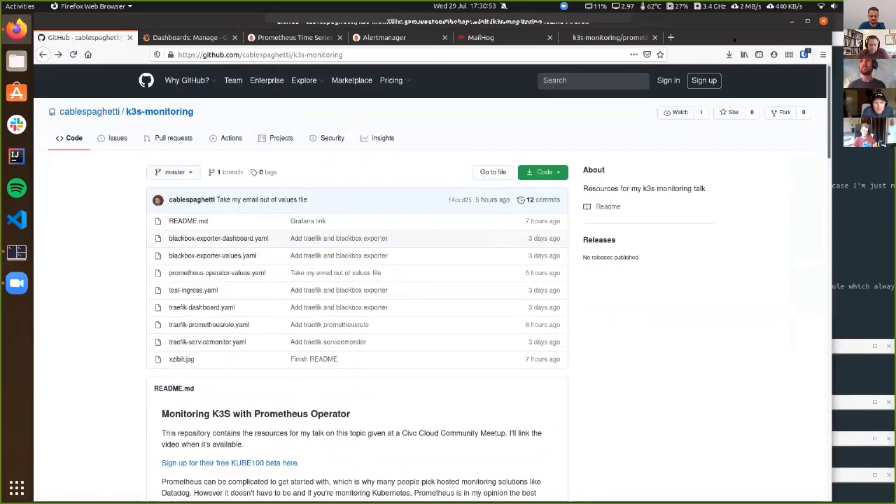
pyautogui.click(608, 37)
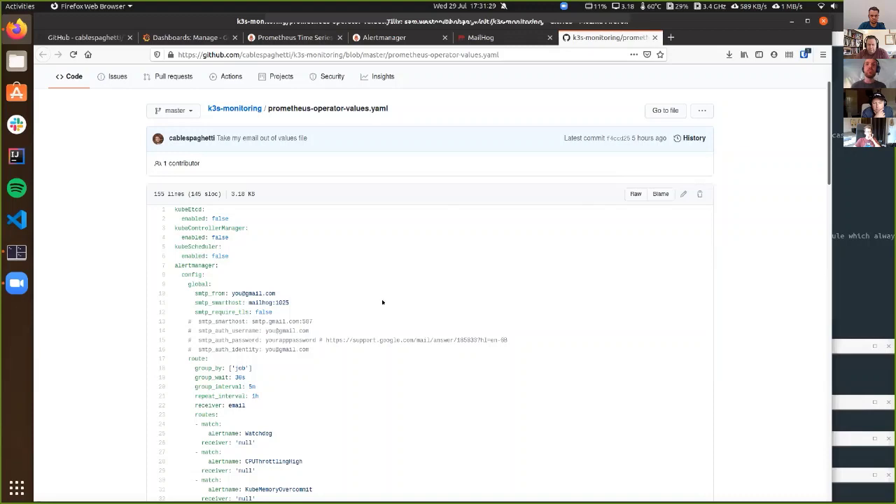
pyautogui.scroll(-2, 382, 303)
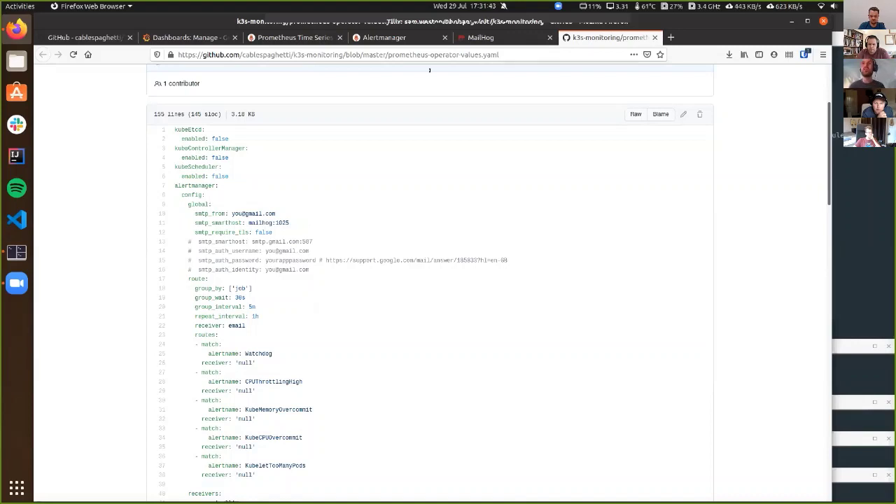
pyautogui.click(473, 35)
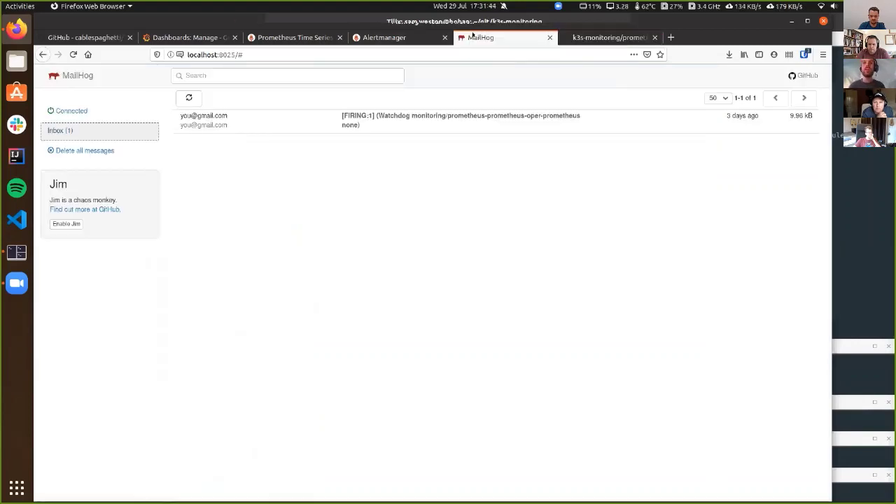
# Step: Read the [FIRING:1] Watchdog alert e-mail in MailHog, then return to prometheus-operator-values.yaml
pyautogui.click(375, 122)
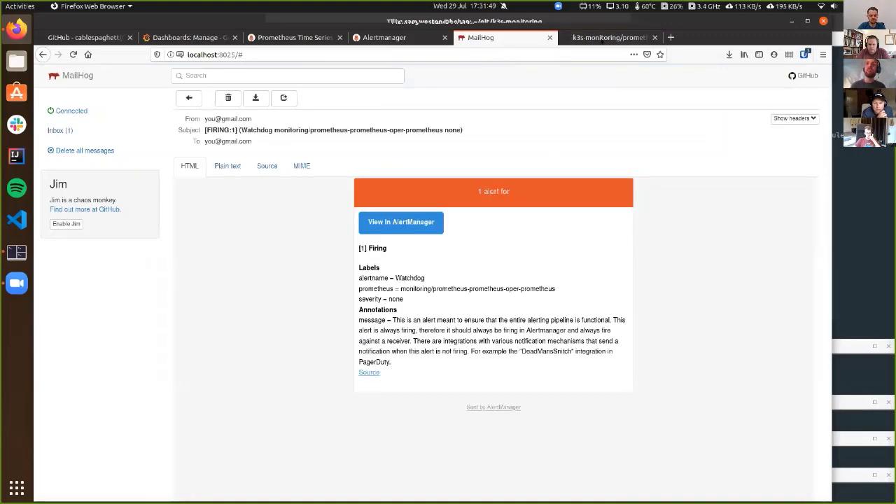
pyautogui.click(599, 37)
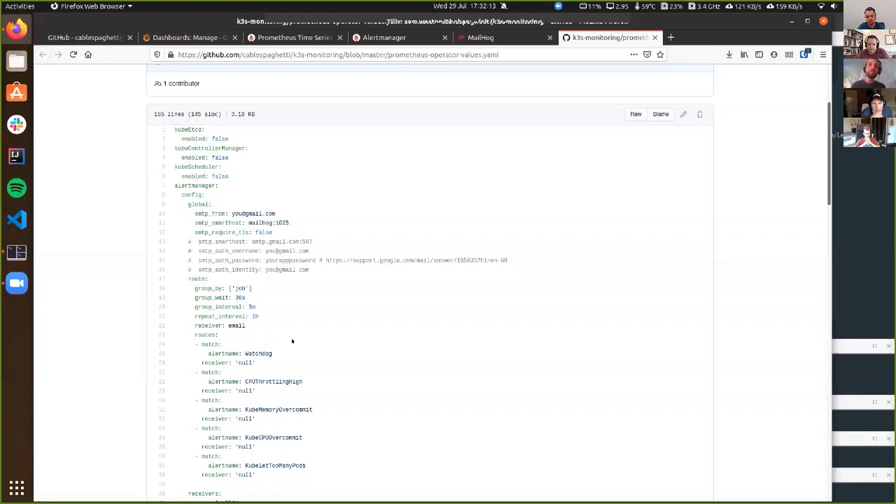
pyautogui.scroll(-4, 292, 341)
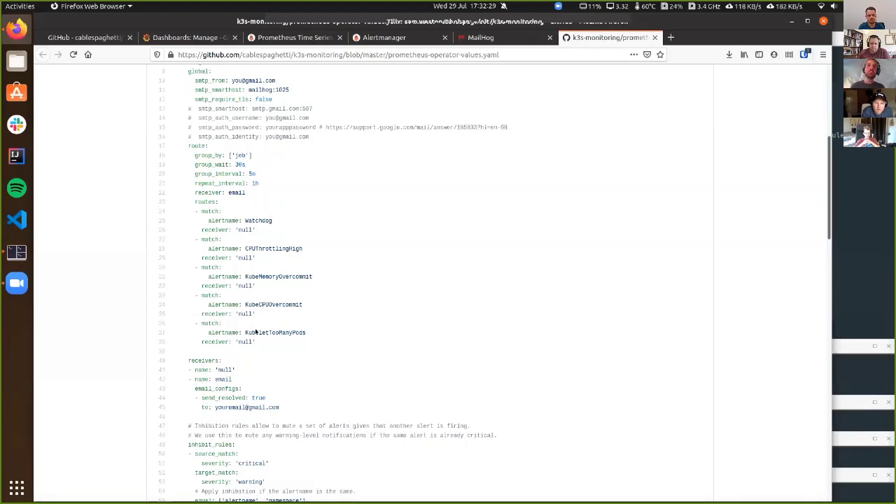
pyautogui.scroll(-5, 361, 392)
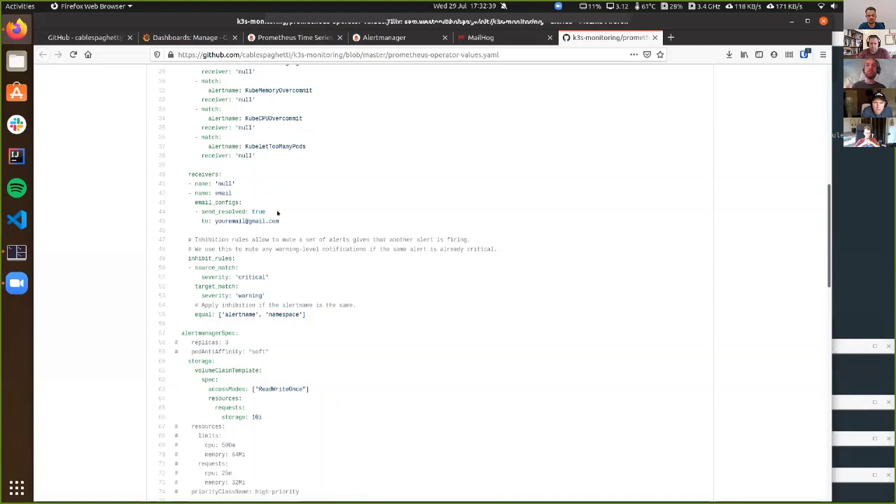
pyautogui.scroll(-1, 270, 243)
pyautogui.scroll(-3, 270, 243)
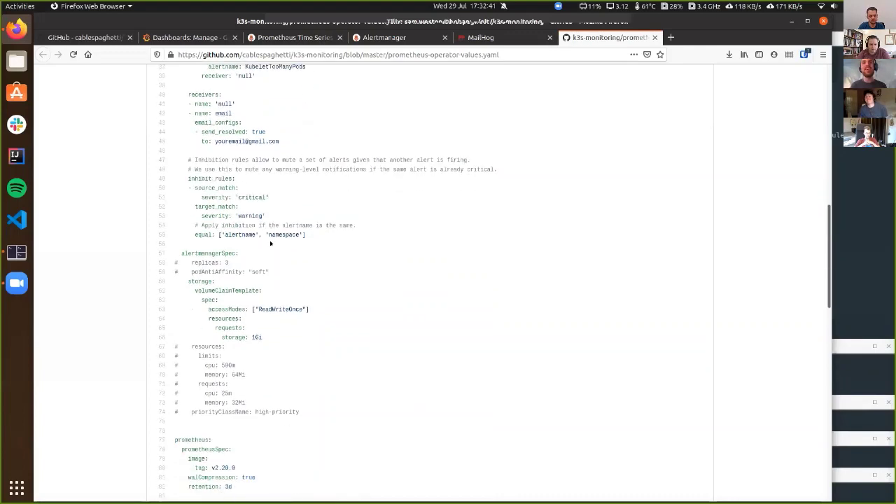
pyautogui.scroll(-1, 270, 243)
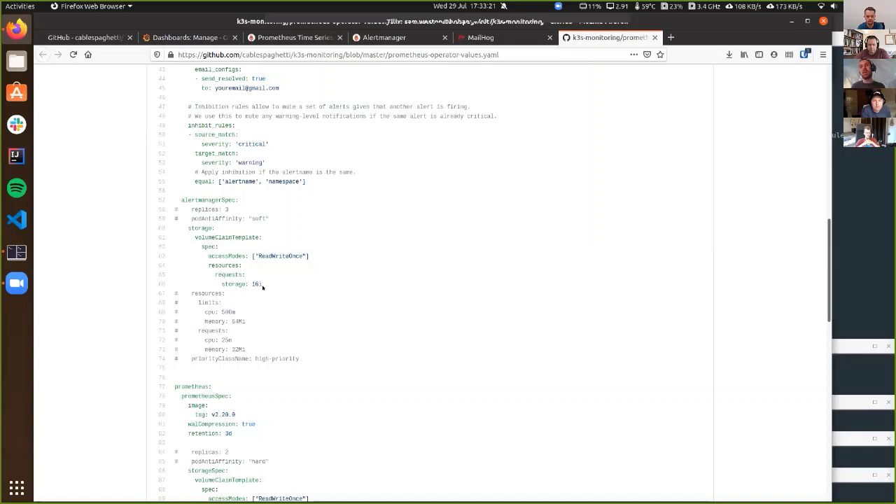
pyautogui.scroll(-5, 263, 287)
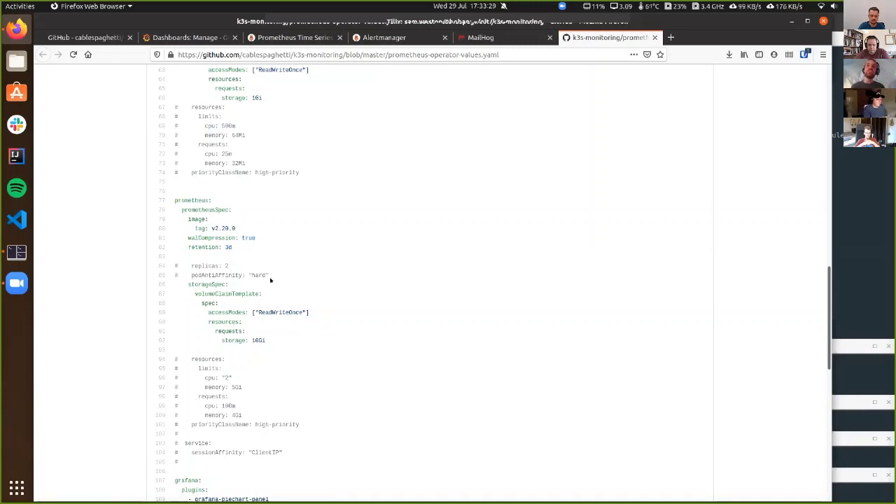
pyautogui.scroll(-3, 270, 280)
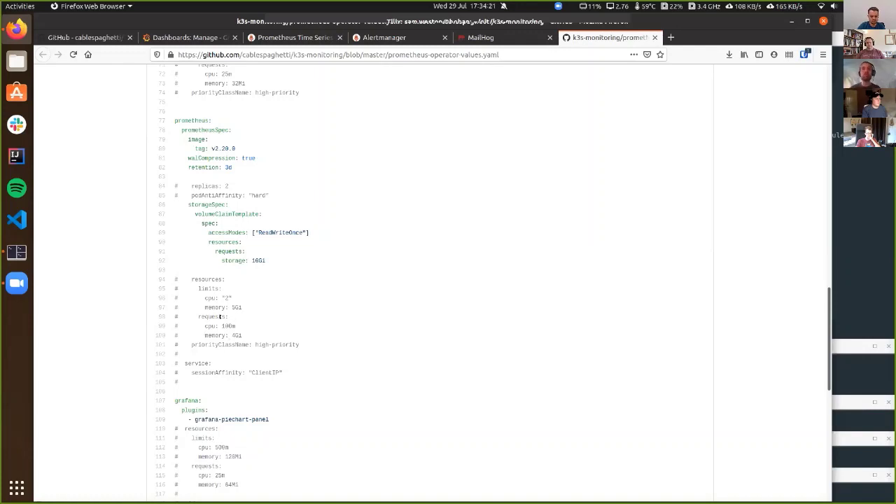
pyautogui.scroll(-2, 340, 385)
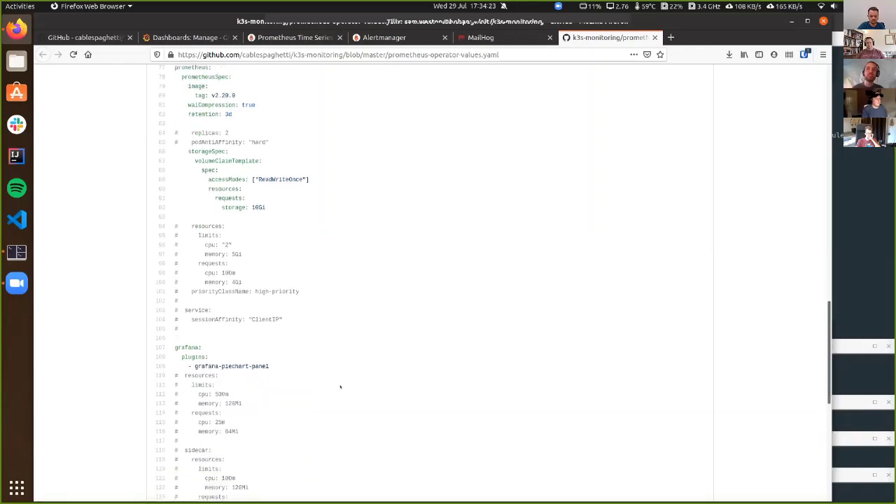
pyautogui.scroll(-10, 342, 388)
pyautogui.scroll(-2, 359, 391)
pyautogui.scroll(20, 359, 391)
pyautogui.scroll(10, 359, 391)
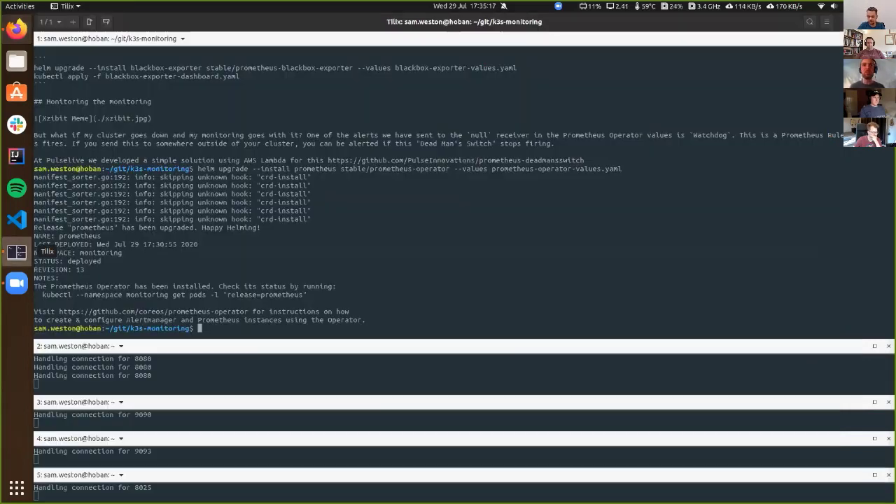
pyautogui.click(17, 252)
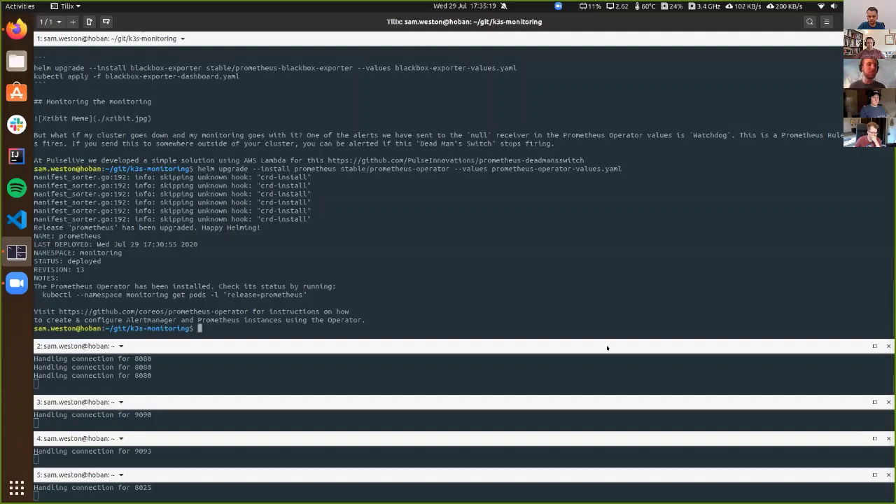